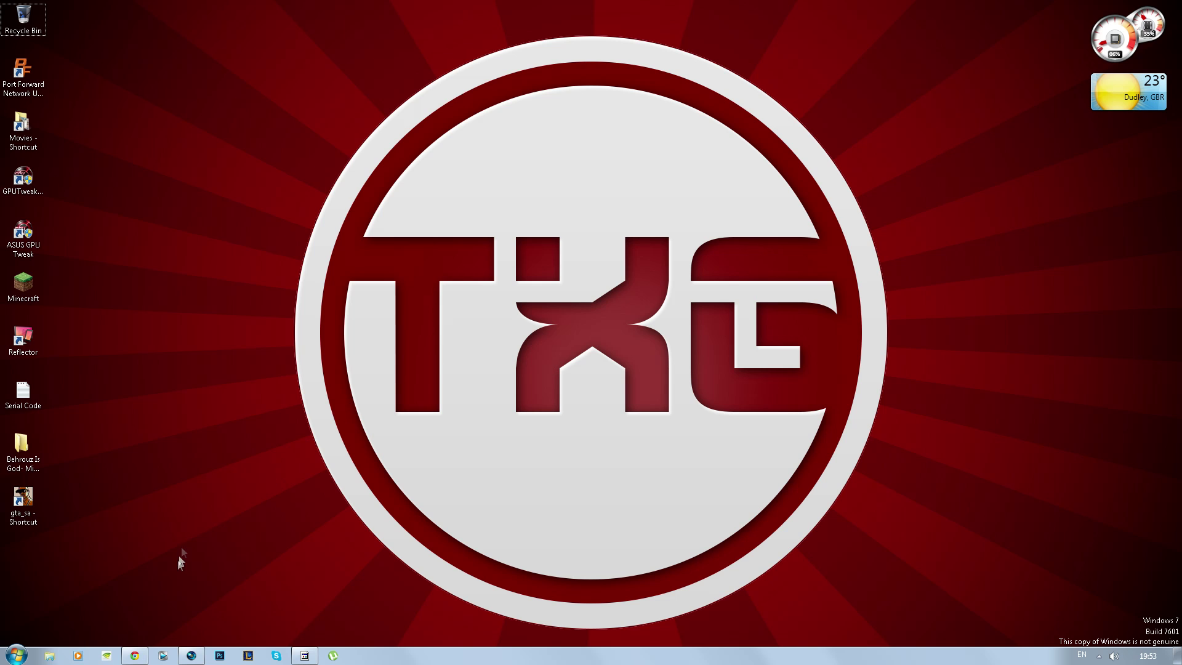
Step: Switch to the browser and download the SA-MP 0.3z Client from the SA-MP Team mirror
left_click(135, 657)
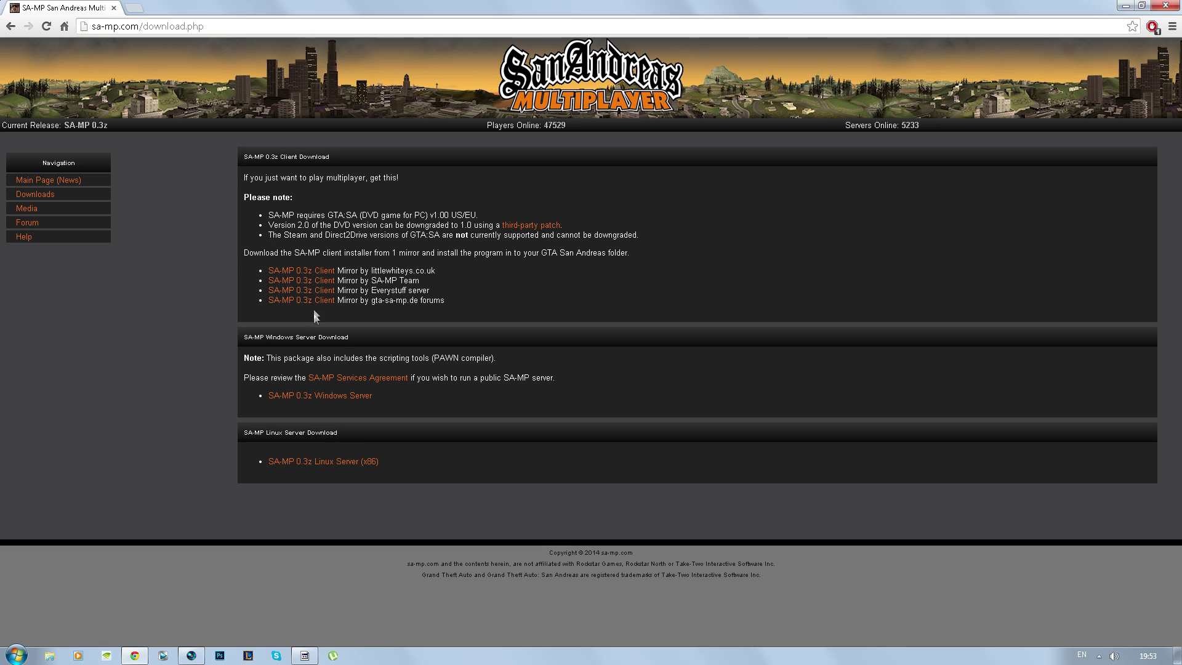
left_click(314, 281)
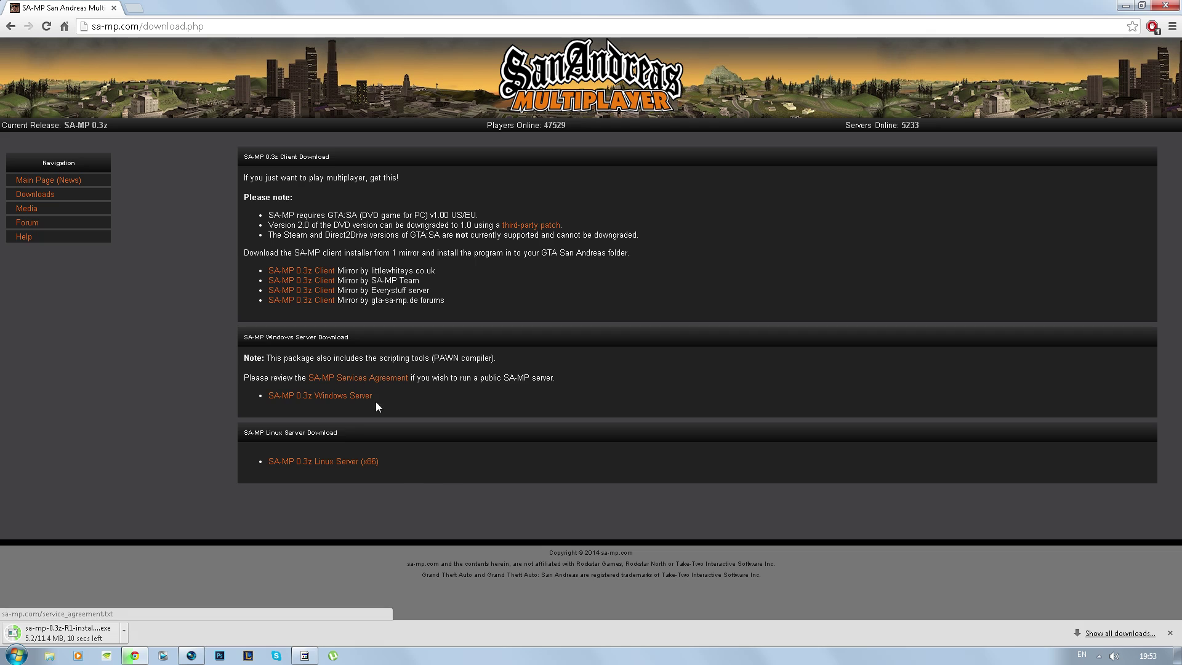
left_click_drag(373, 397, 281, 396)
left_click_drag(377, 463, 261, 464)
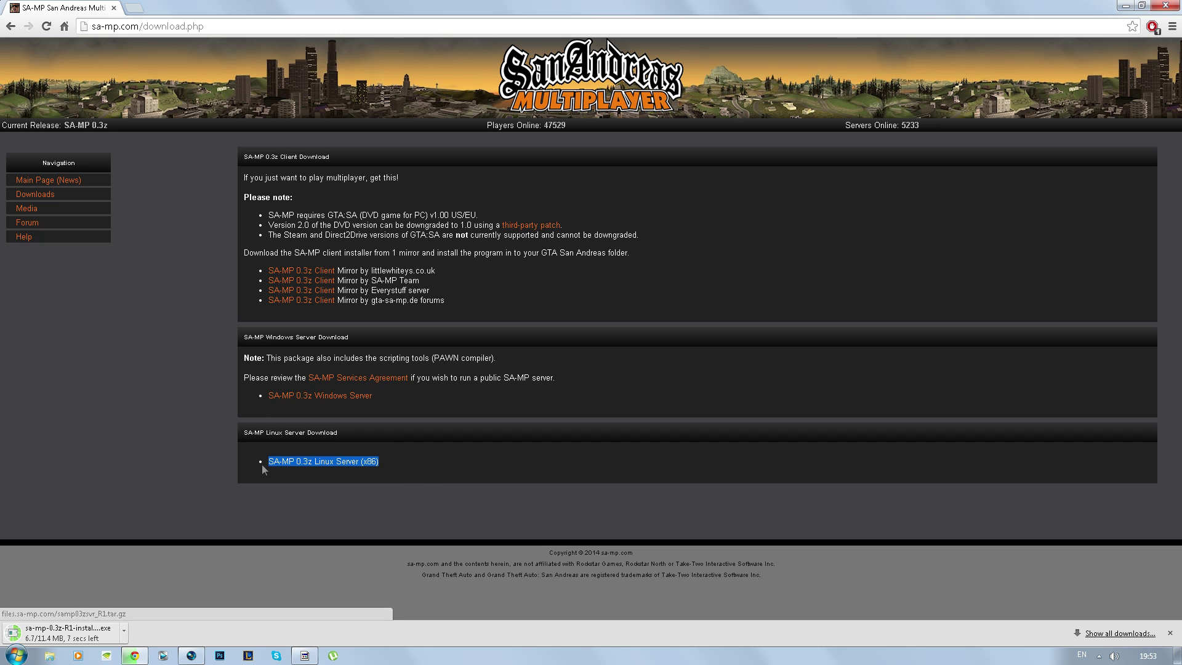
left_click(428, 452)
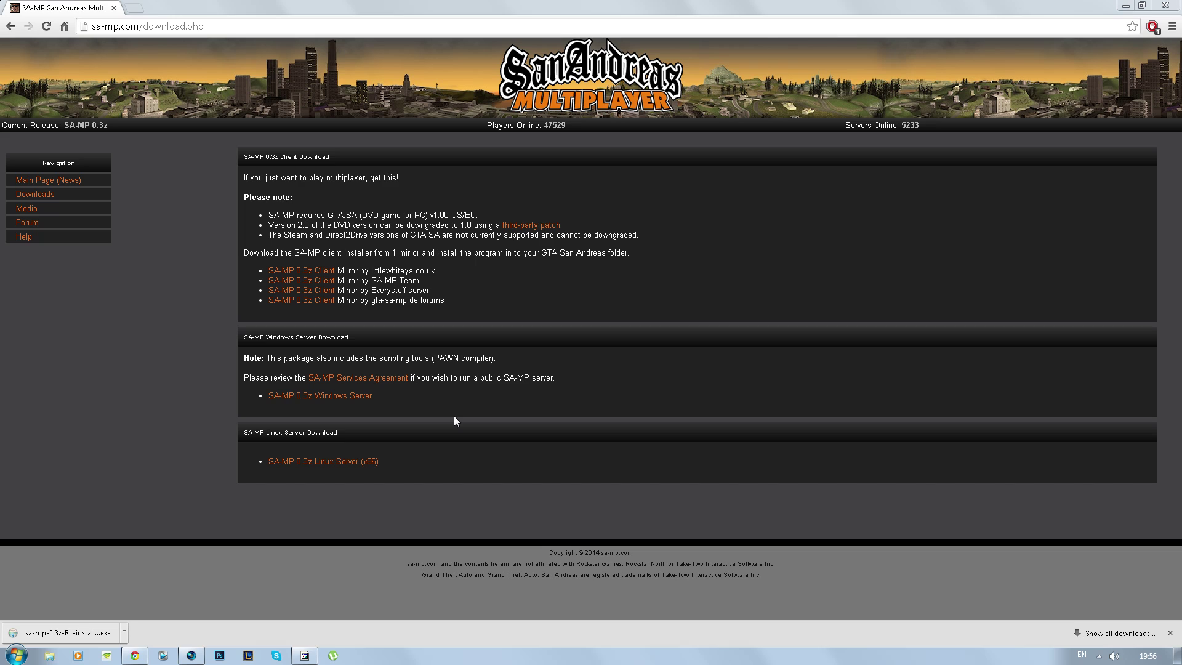
Step: Run the downloaded SA-MP 0.3z-R1 installer and accept the license agreement
left_click(76, 623)
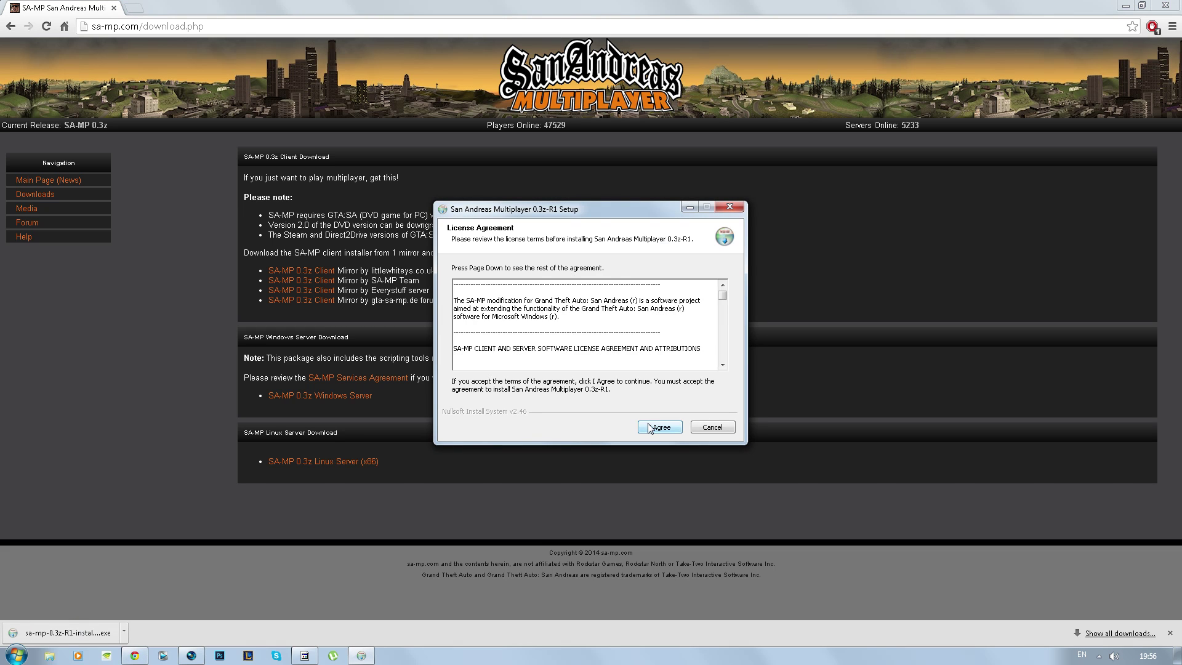
left_click(655, 427)
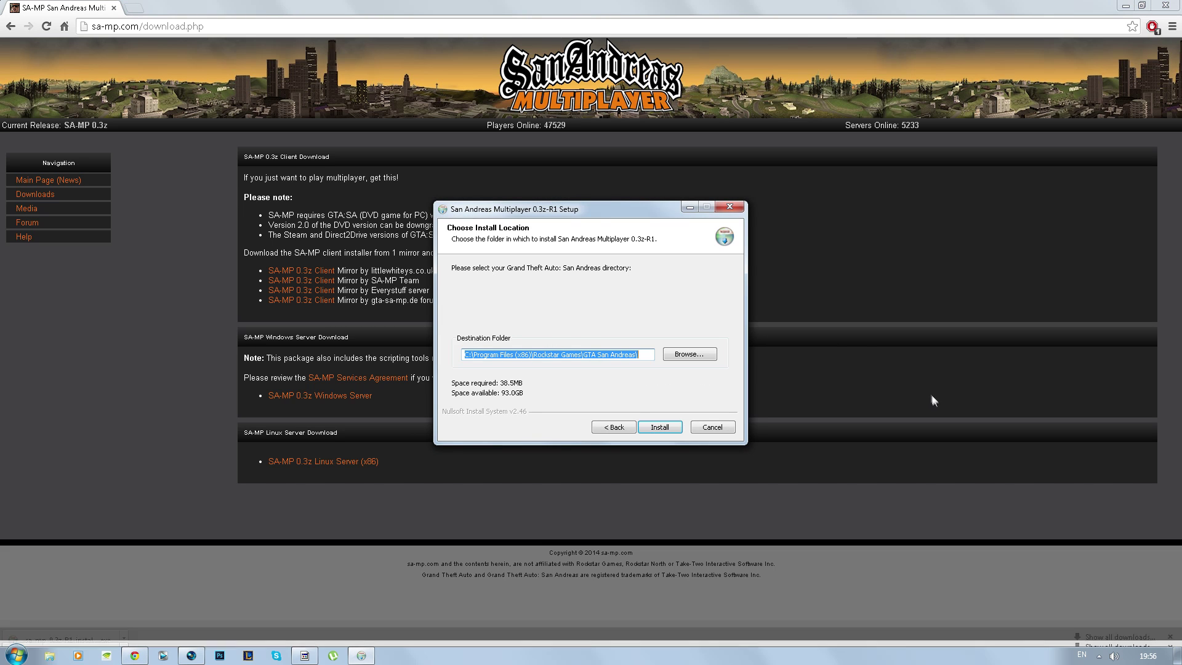
Step: Open the file location of the gta_sa desktop shortcut and show the folder's full path
left_click(1178, 655)
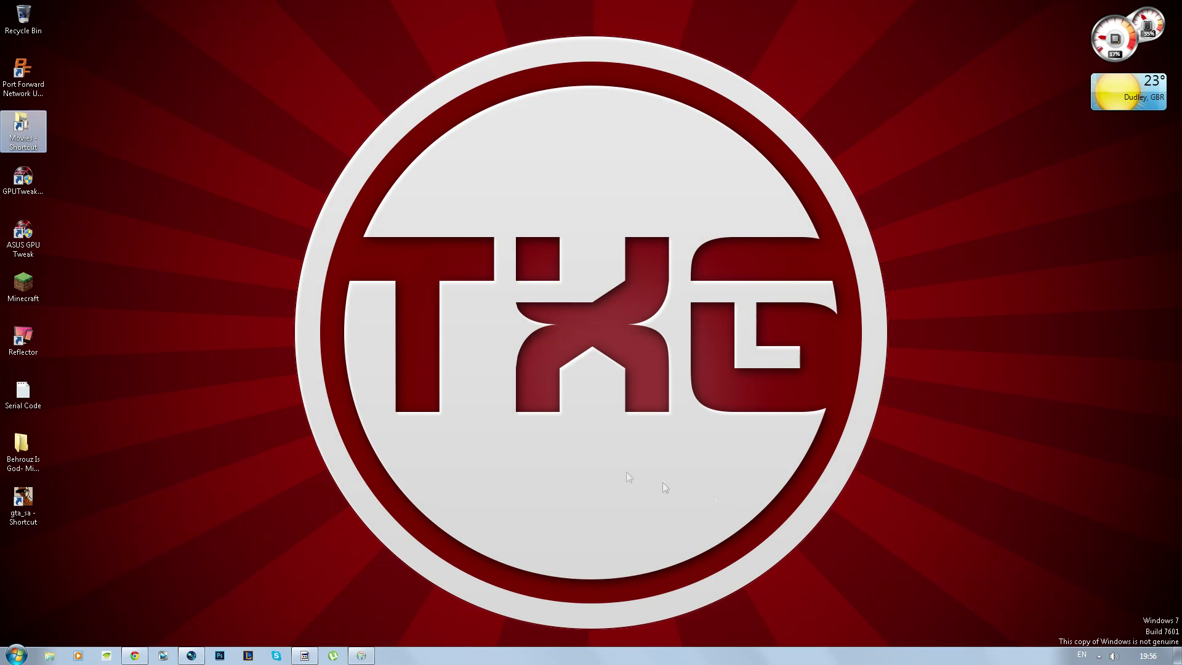
left_click(19, 508)
right_click(20, 508)
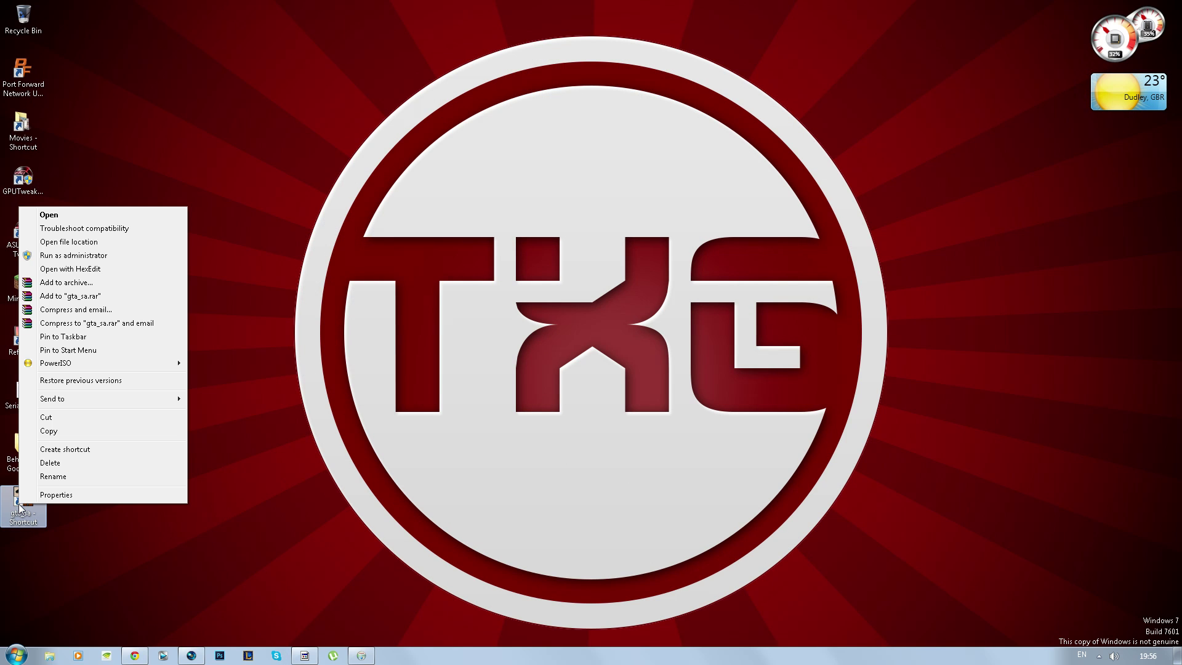
left_click(65, 242)
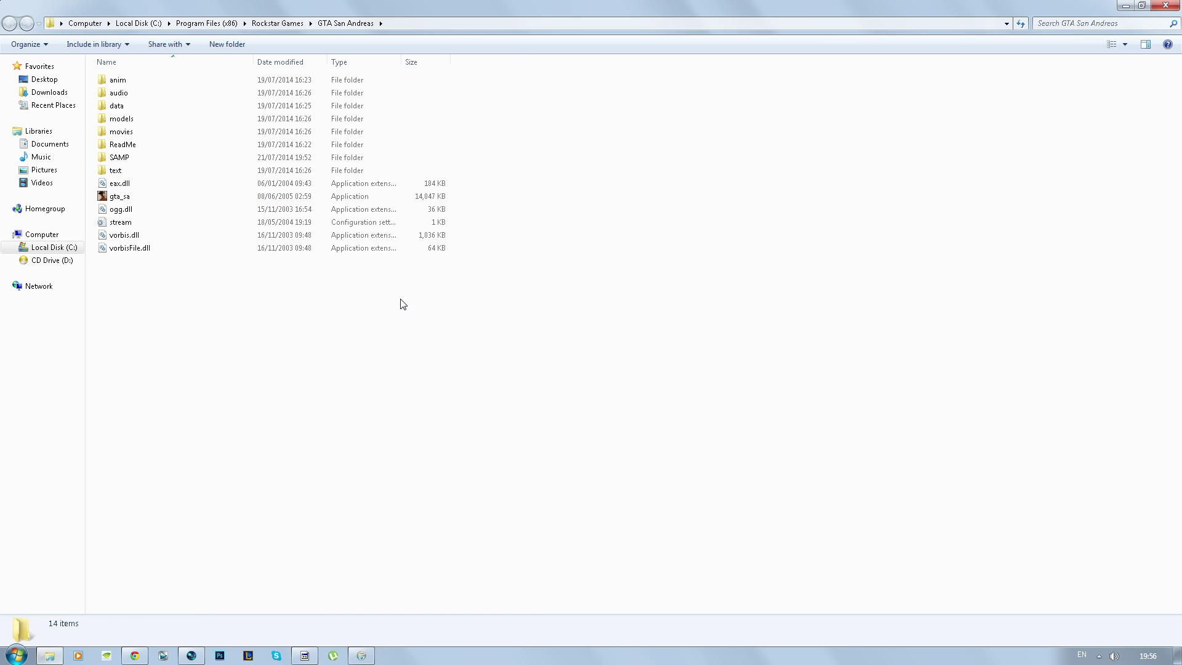
left_click(398, 23)
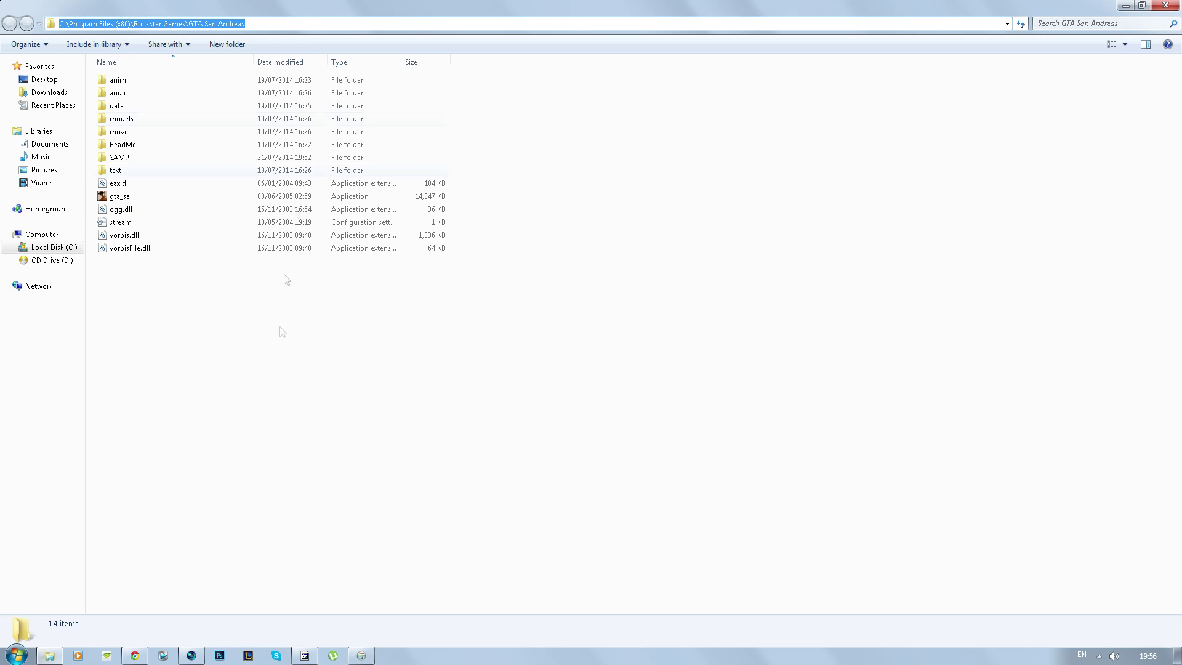
Step: Return to the San Andreas Multiplayer installer and look through the folder browser for the GTA San Andreas directory, leaving the destination as is
left_click(361, 656)
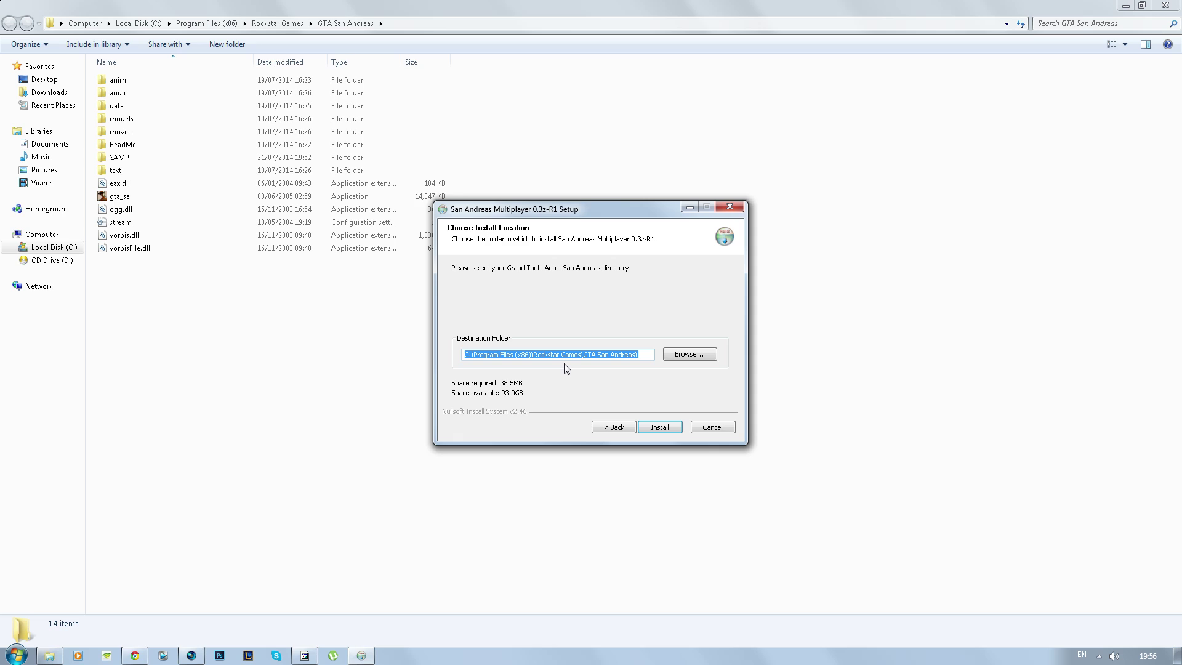
left_click(689, 358)
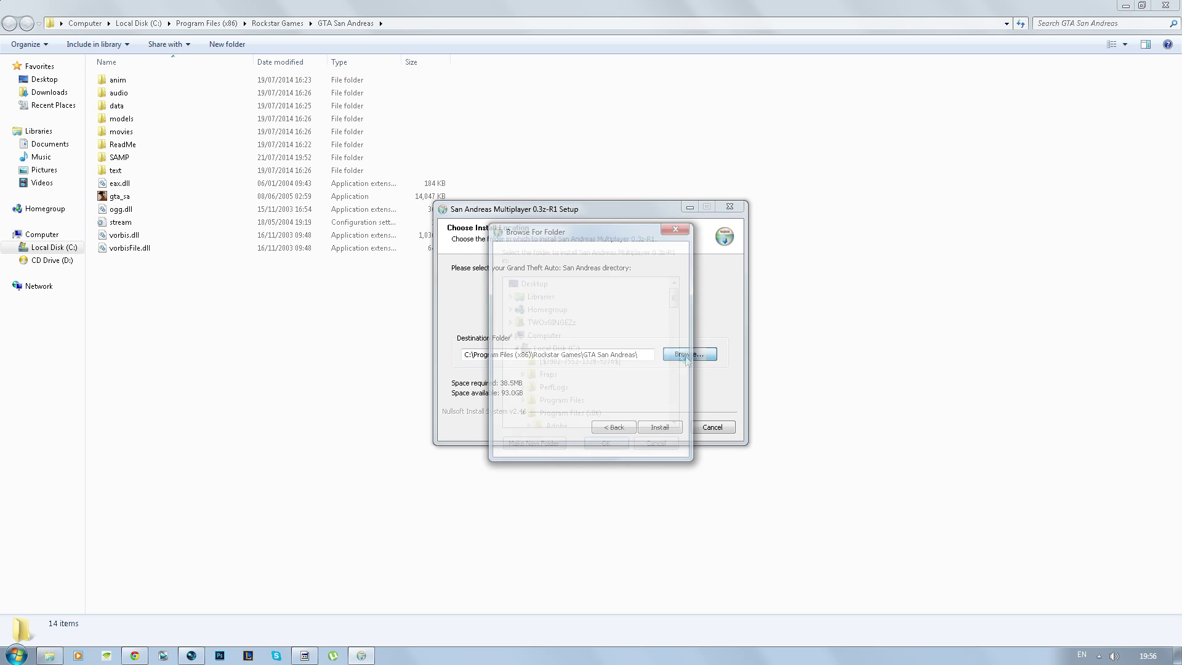
left_click(672, 232)
left_click(693, 354)
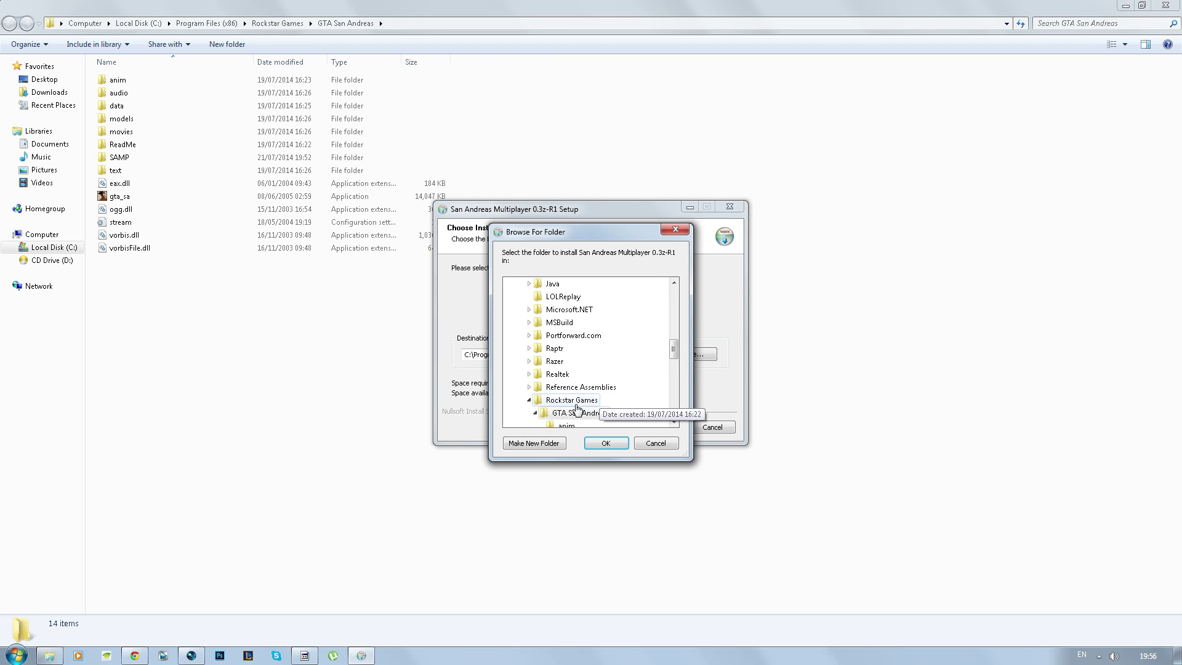
left_click_drag(674, 348, 673, 304)
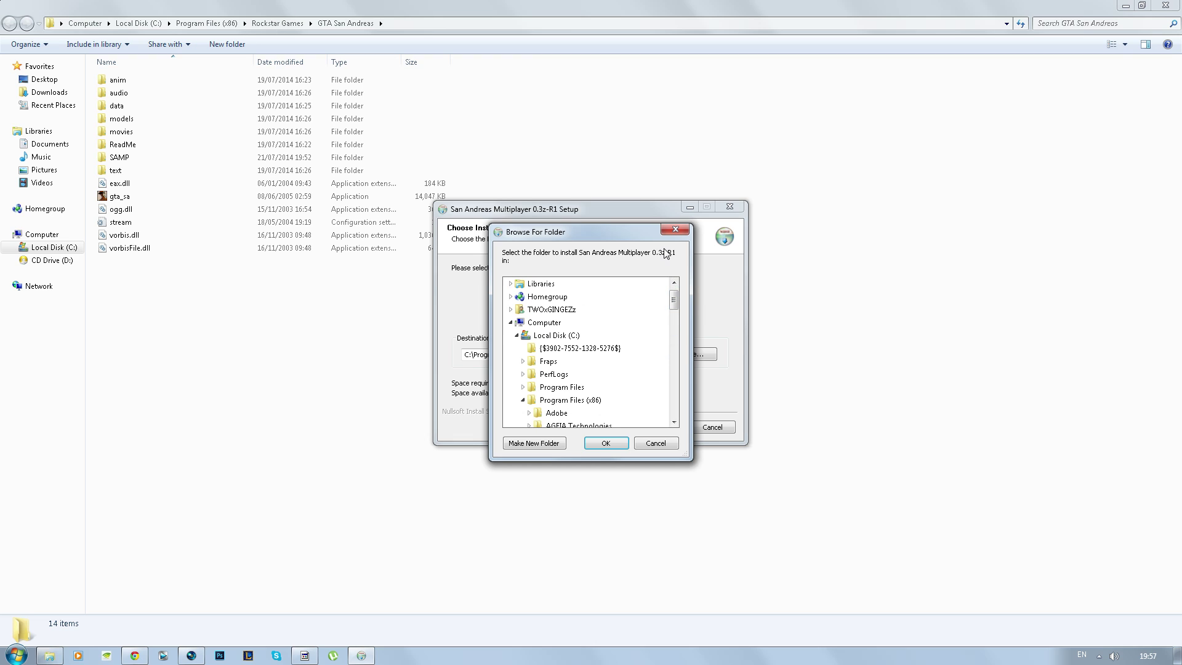
left_click(676, 229)
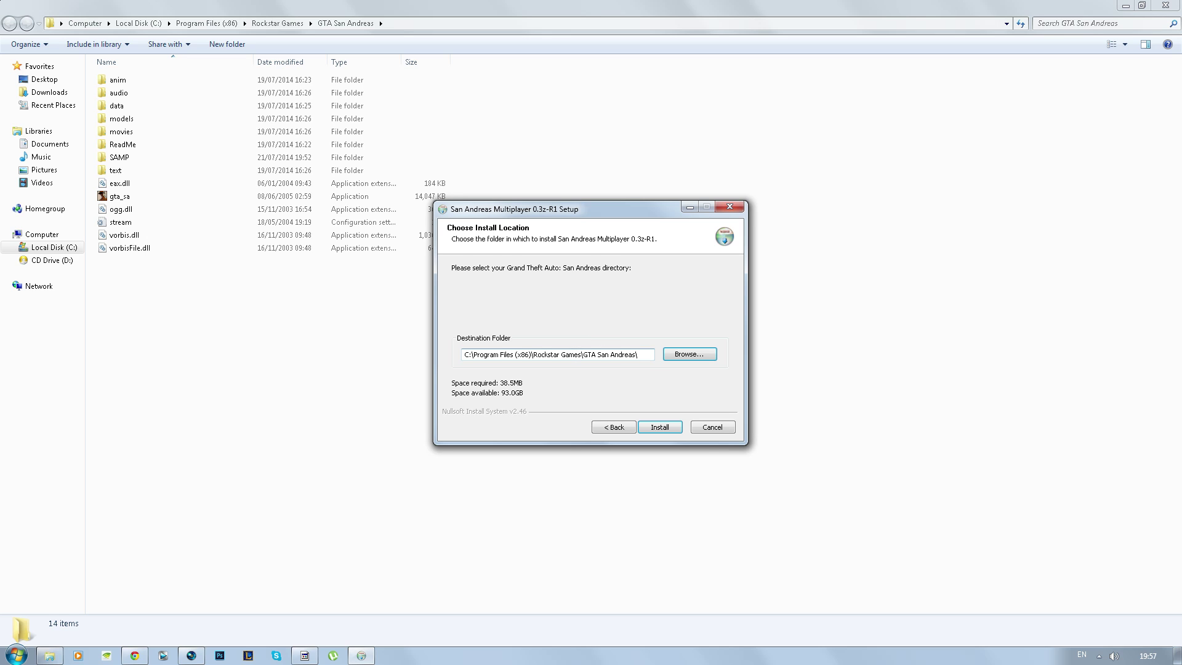
Step: Install San Andreas Multiplayer into C:\Program Files (x86)\Rockstar Games\GTA San Andreas and close the setup wizard
left_click(652, 427)
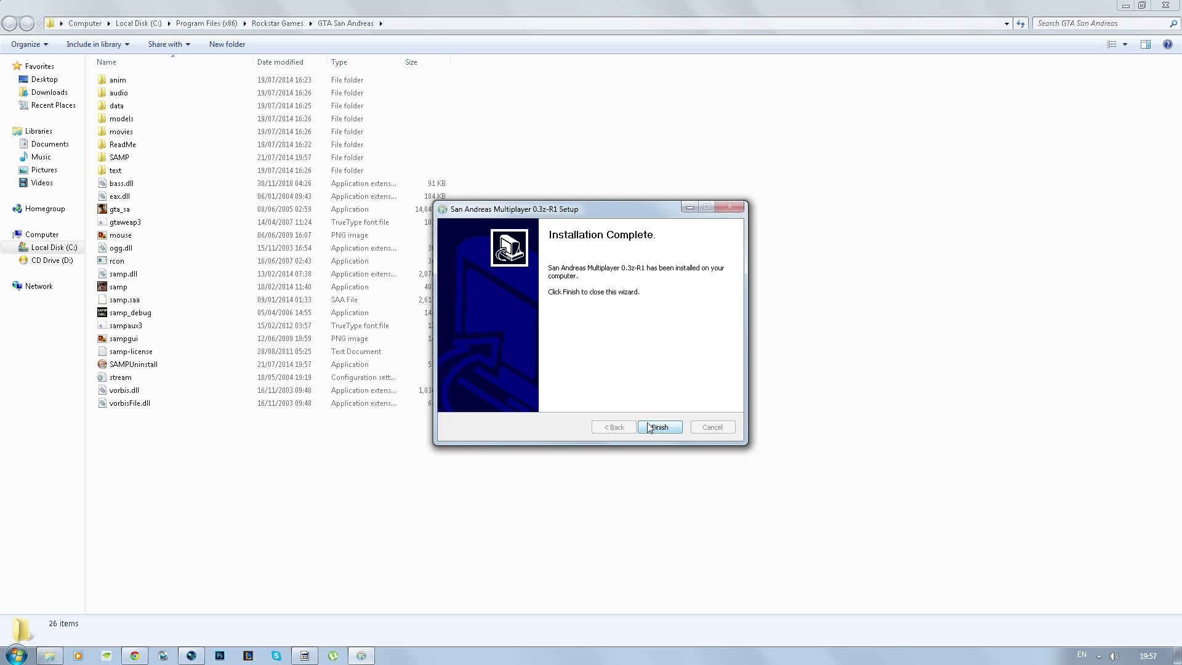
left_click(652, 426)
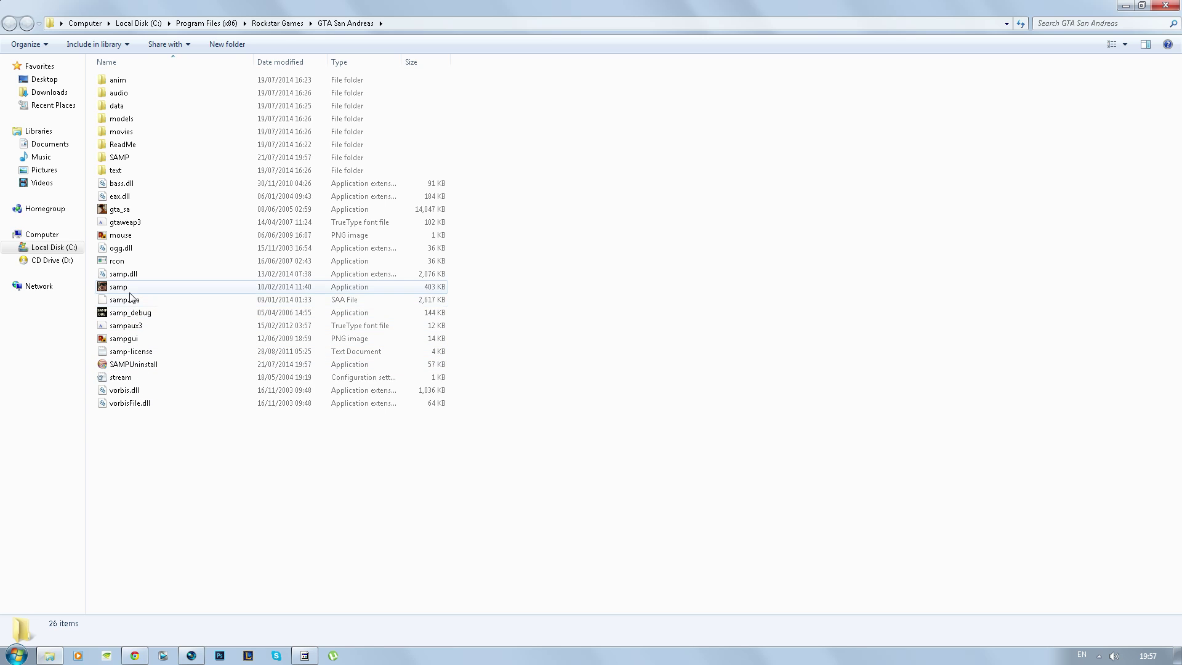
Step: Launch the samp application from the GTA San Andreas folder and maximize its window
left_click(127, 288)
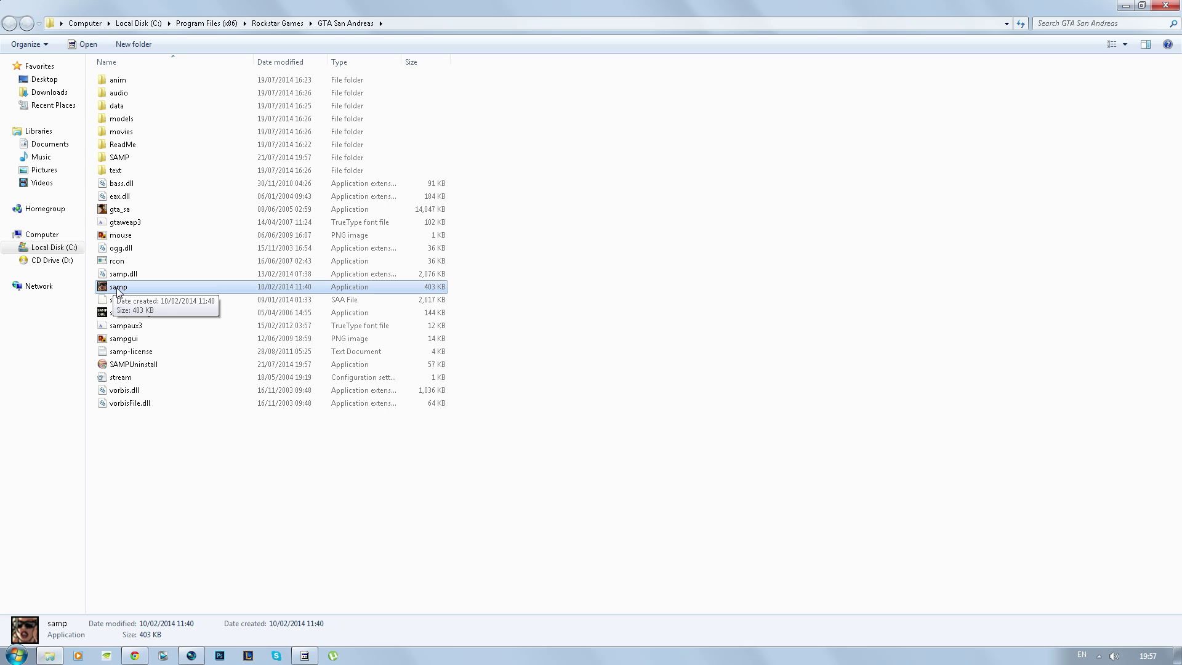
right_click(117, 288)
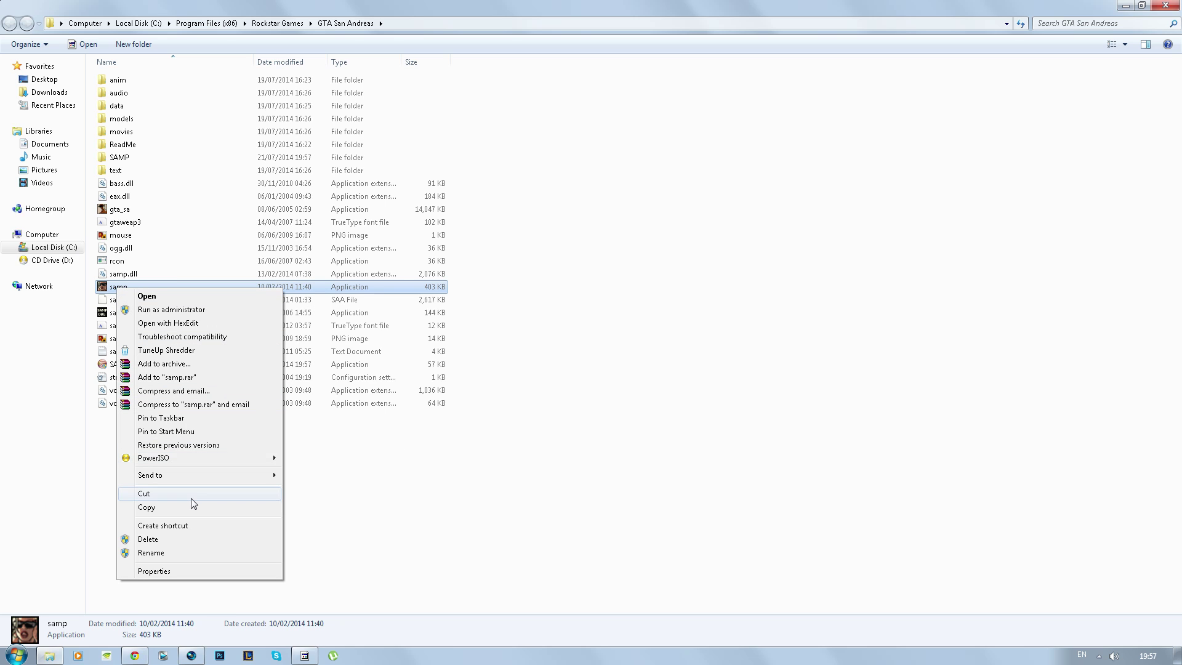
left_click(364, 509)
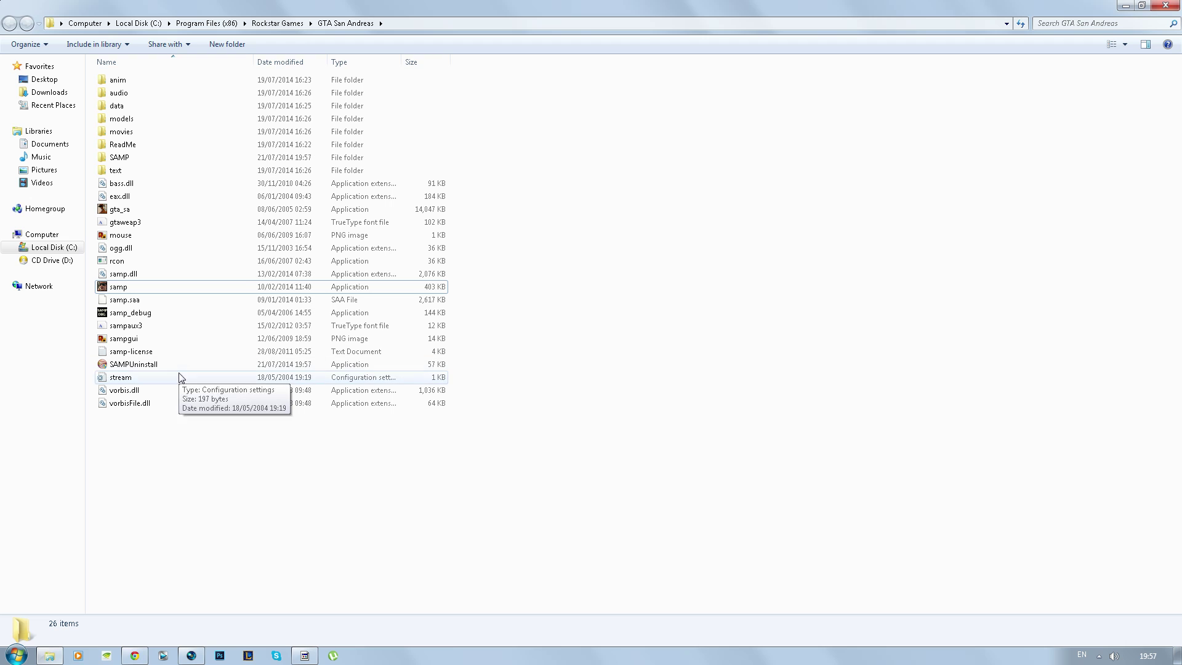
double_click(125, 293)
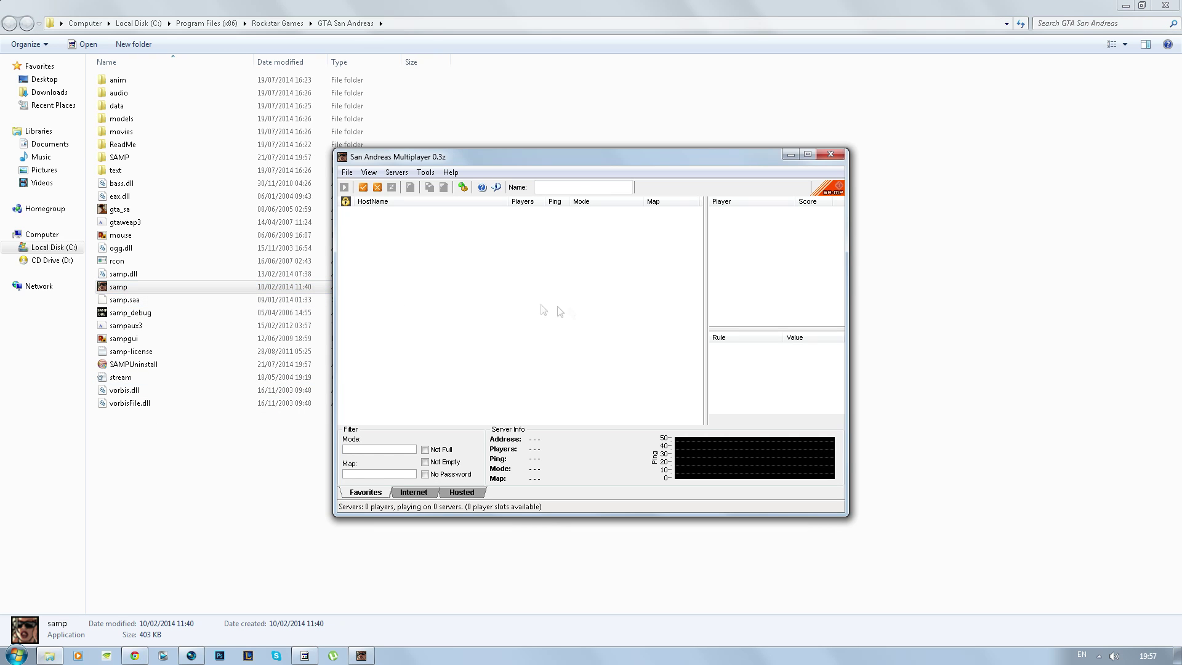
left_click(807, 154)
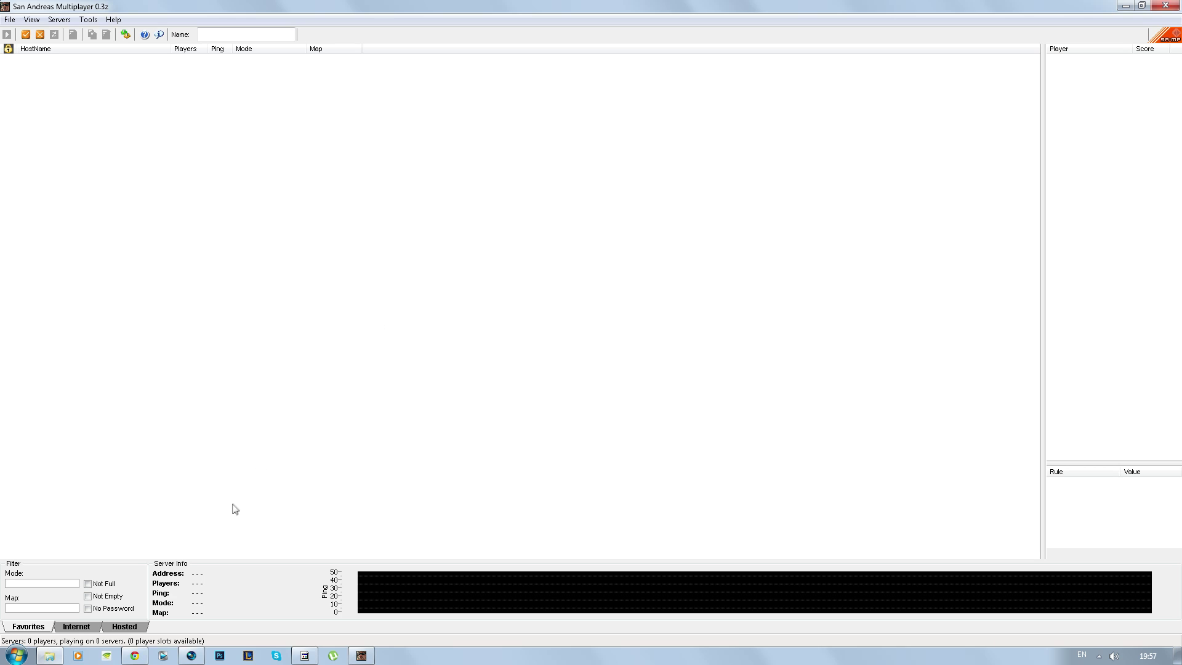
Step: Show the hosted servers and open the available actions for the MRP server in the list
left_click(112, 629)
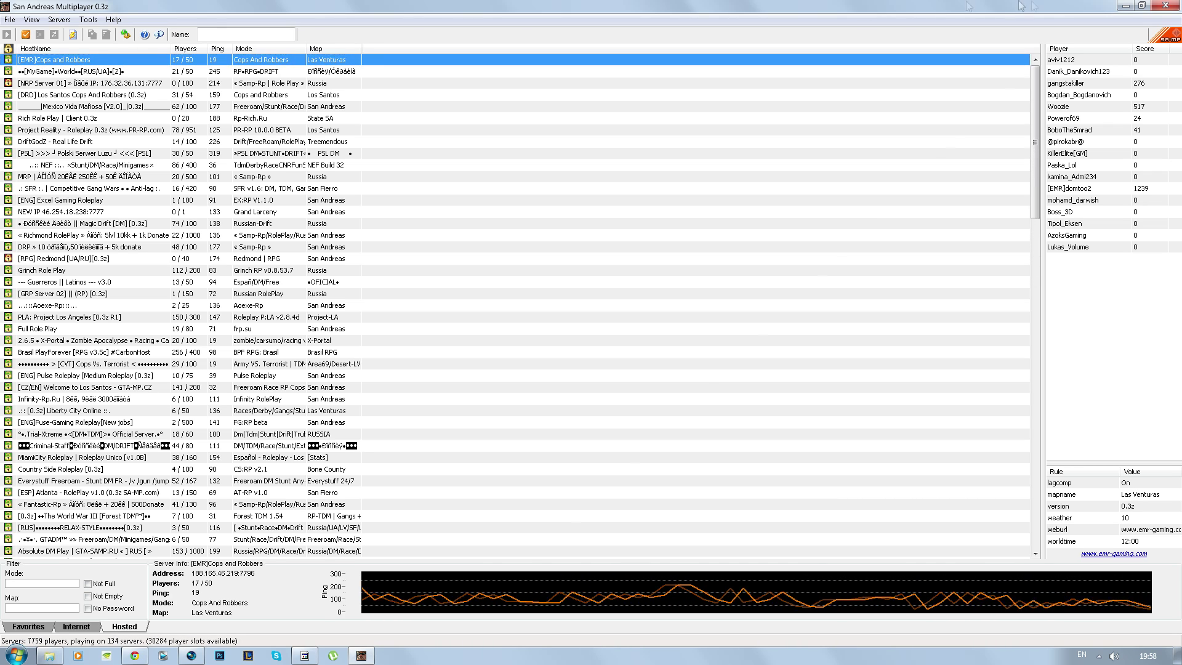
left_click(83, 178)
right_click(84, 178)
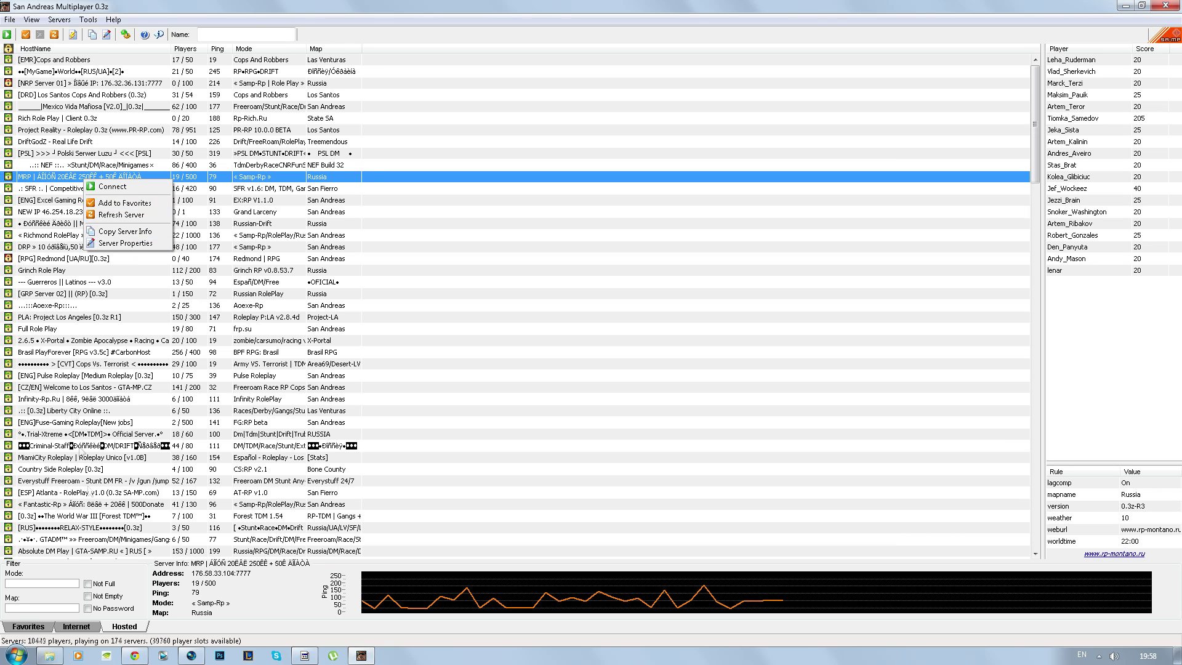
Step: View the favorites list and the server management commands, and return to the hosted servers list
left_click(25, 626)
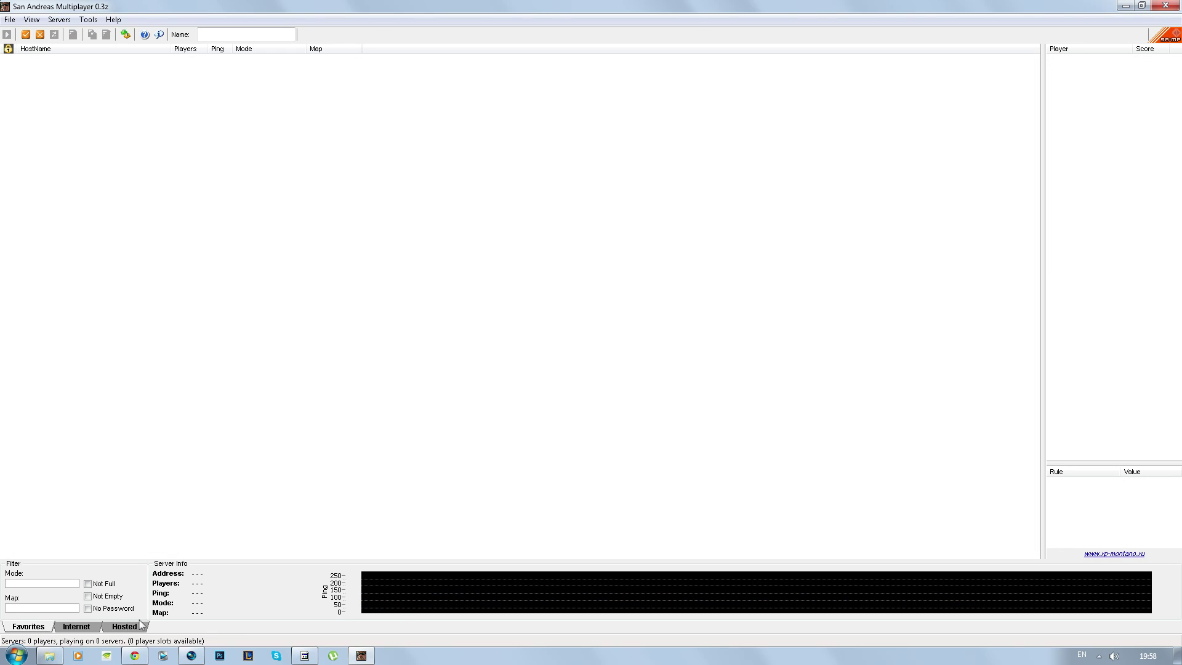
left_click(68, 21)
mouse_move(80, 25)
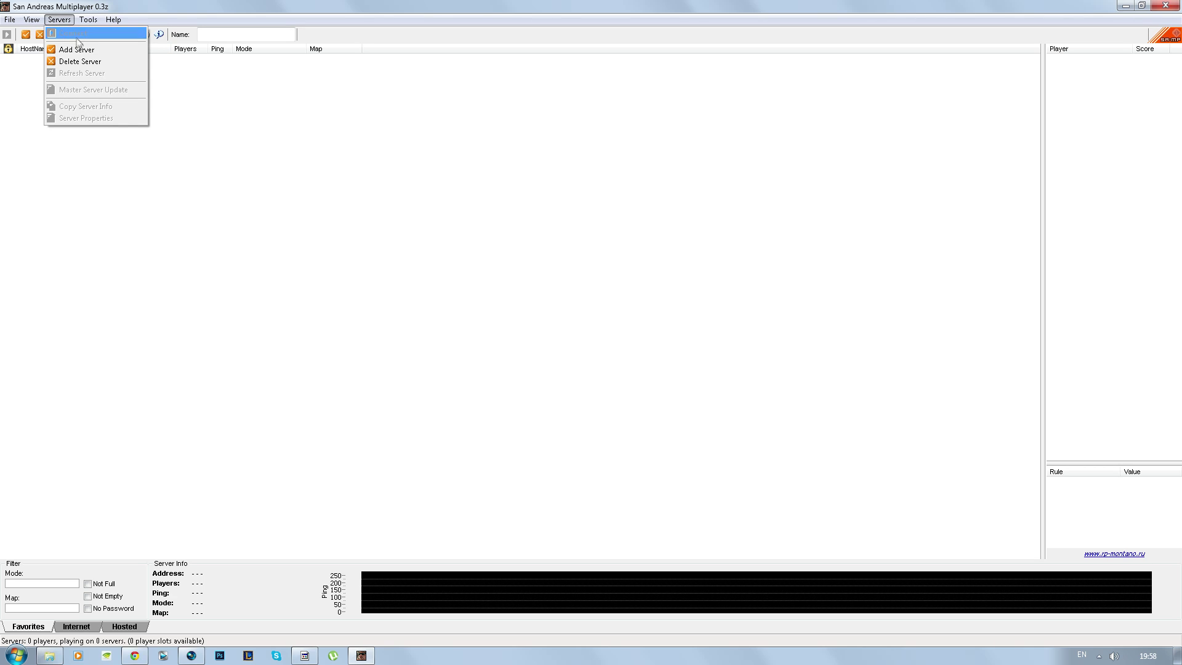
left_click(211, 202)
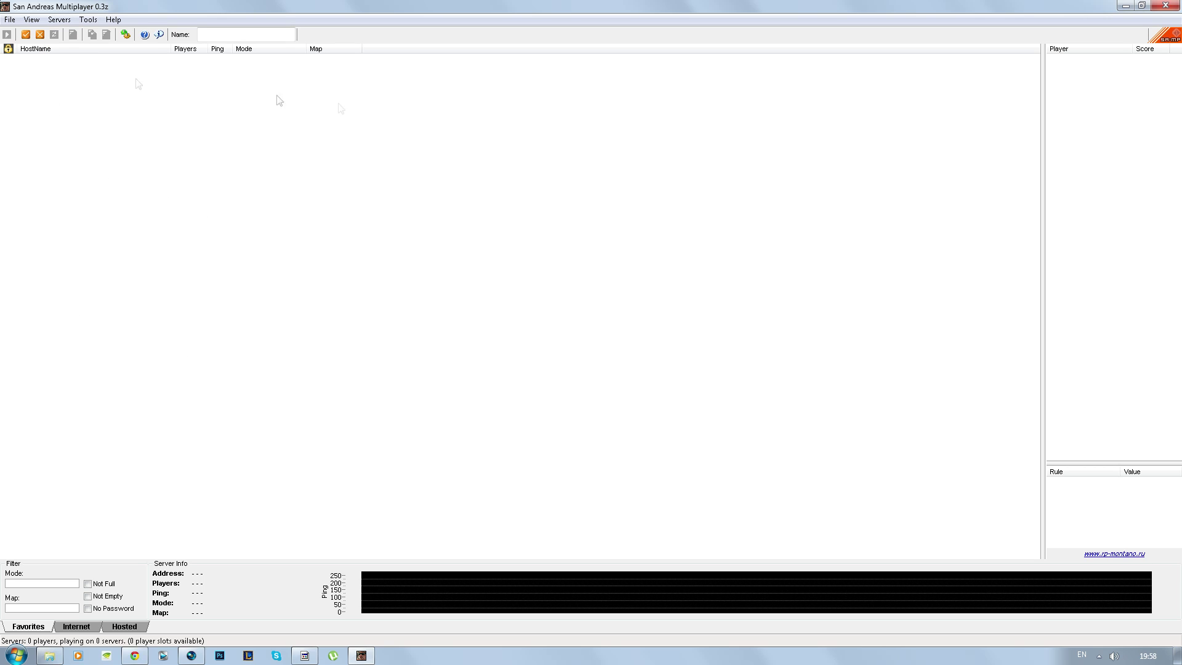
left_click(124, 627)
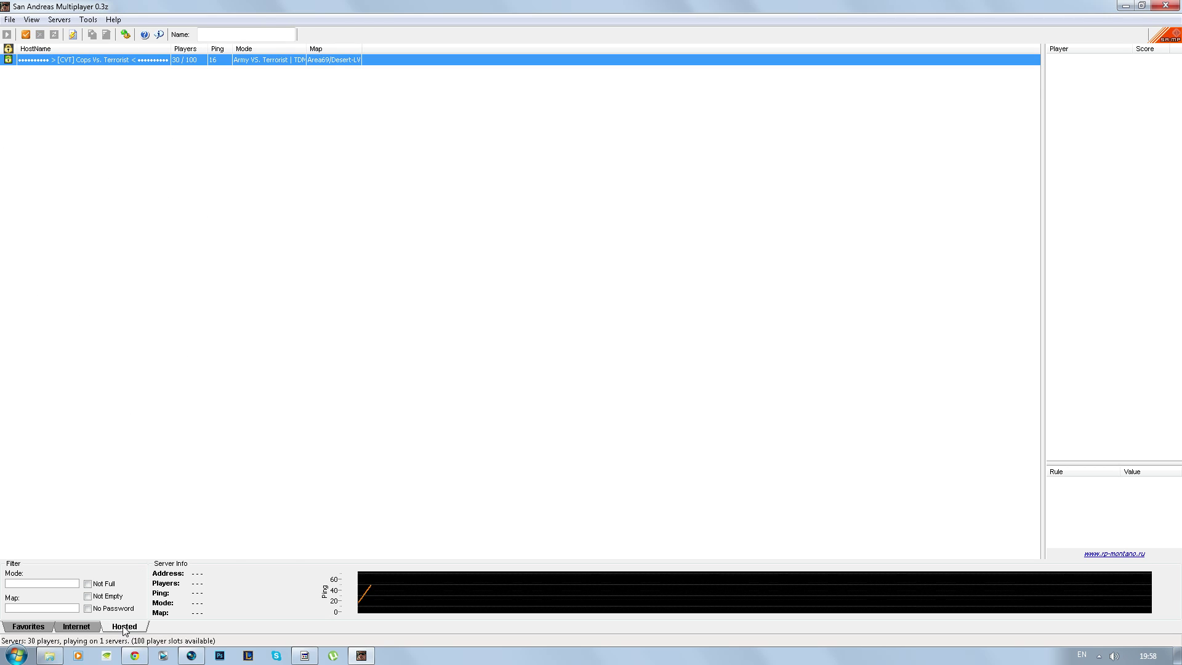